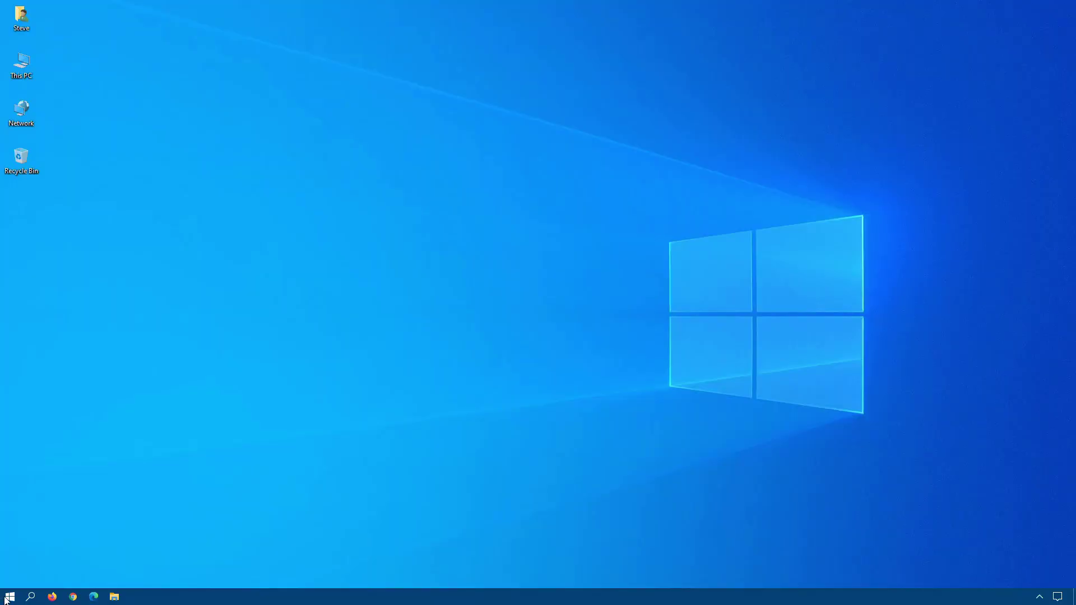
- Search 'disk' from the Start menu and launch Disk Cleanup
{"action": "left_click", "coordinate": [9, 597]}
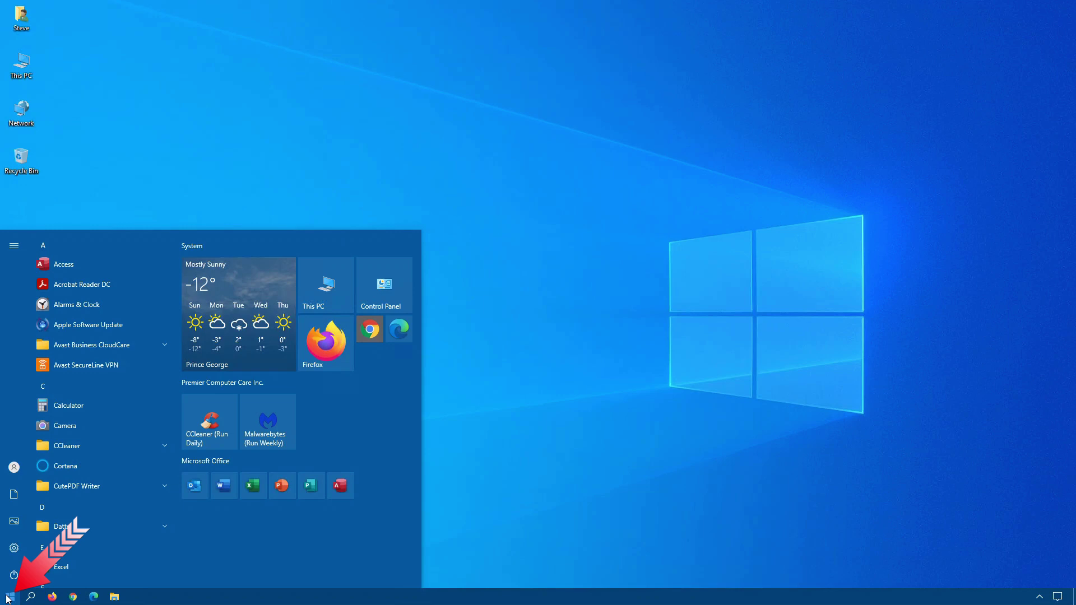
{"action": "type", "text": "disk"}
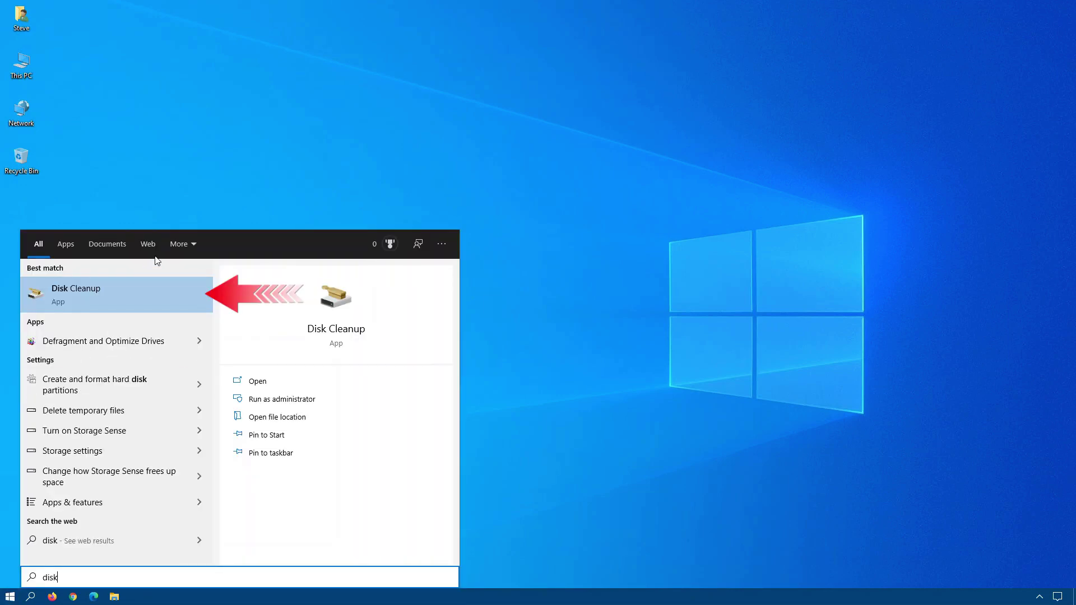
{"action": "left_click", "coordinate": [122, 299]}
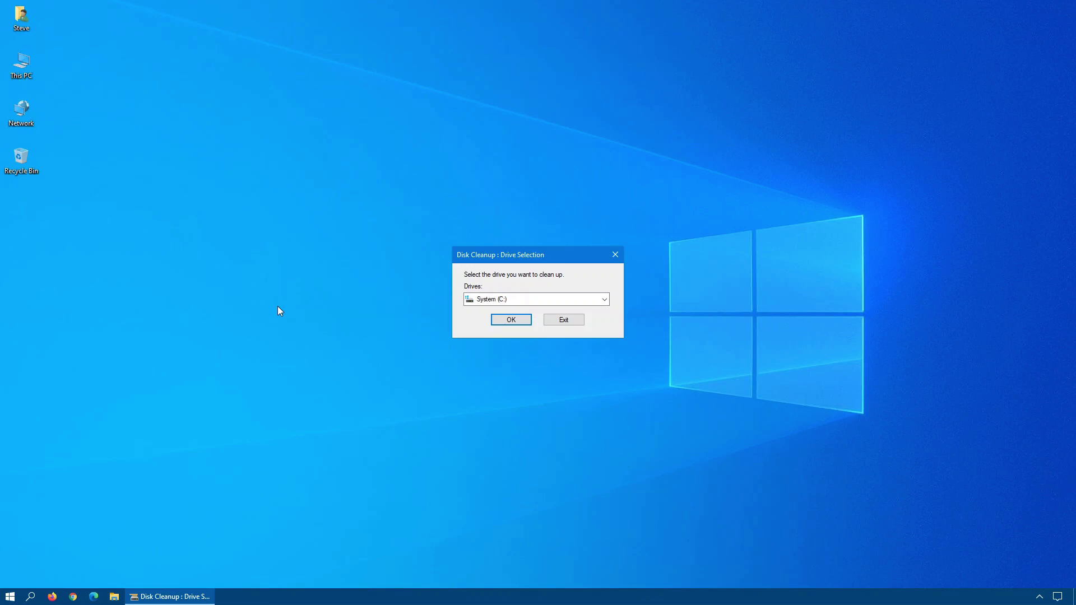
- Scan System (C:), which finds 5.07 MB, then restart the scan including system files
{"action": "left_click", "coordinate": [508, 300]}
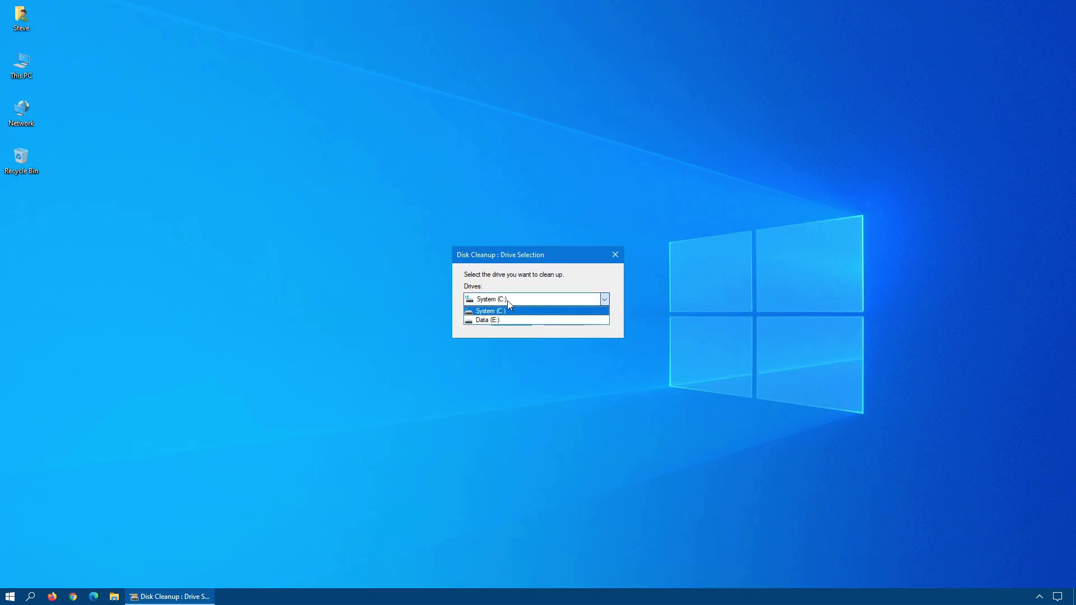
{"action": "left_click", "coordinate": [507, 302]}
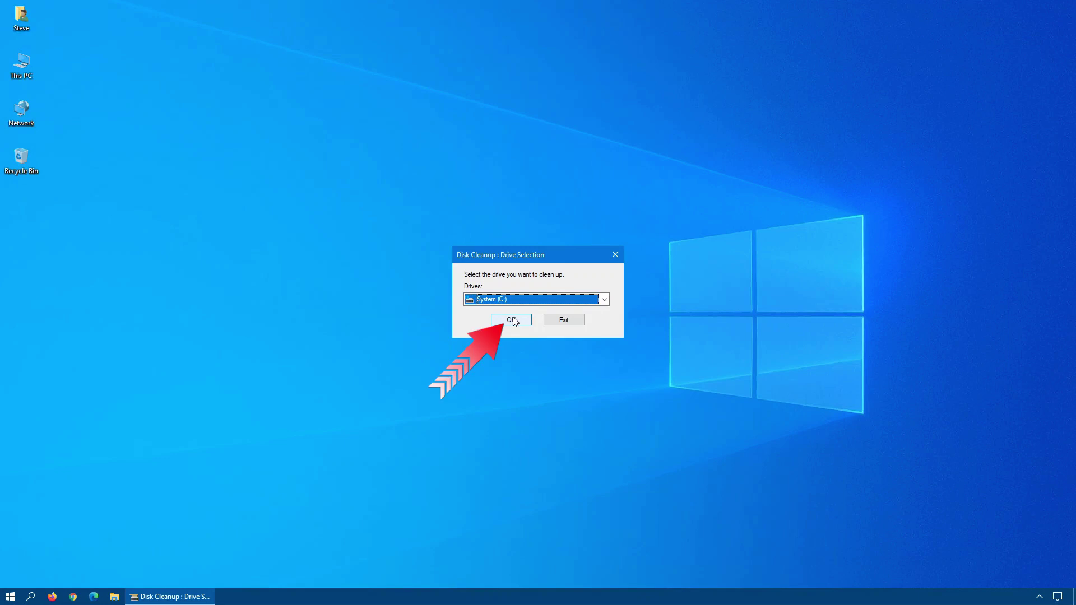
{"action": "left_click", "coordinate": [511, 319]}
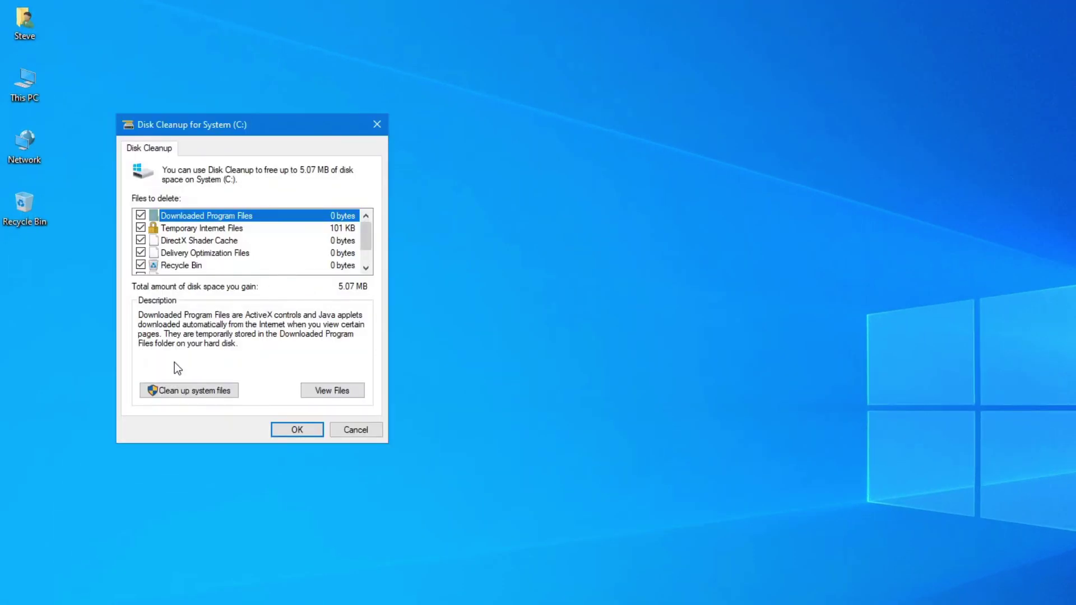
{"action": "left_click", "coordinate": [201, 390]}
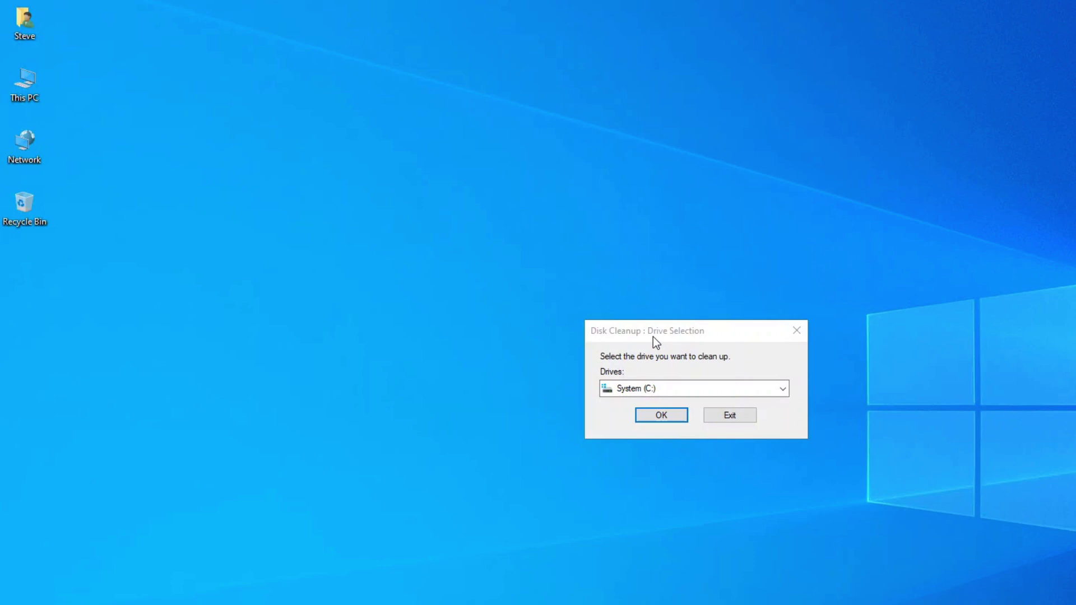
- Rescan System (C:) with system files and permanently delete about 184 MB of upgrade logs and temporary files
{"action": "left_click", "coordinate": [657, 418]}
{"action": "left_click", "coordinate": [656, 419]}
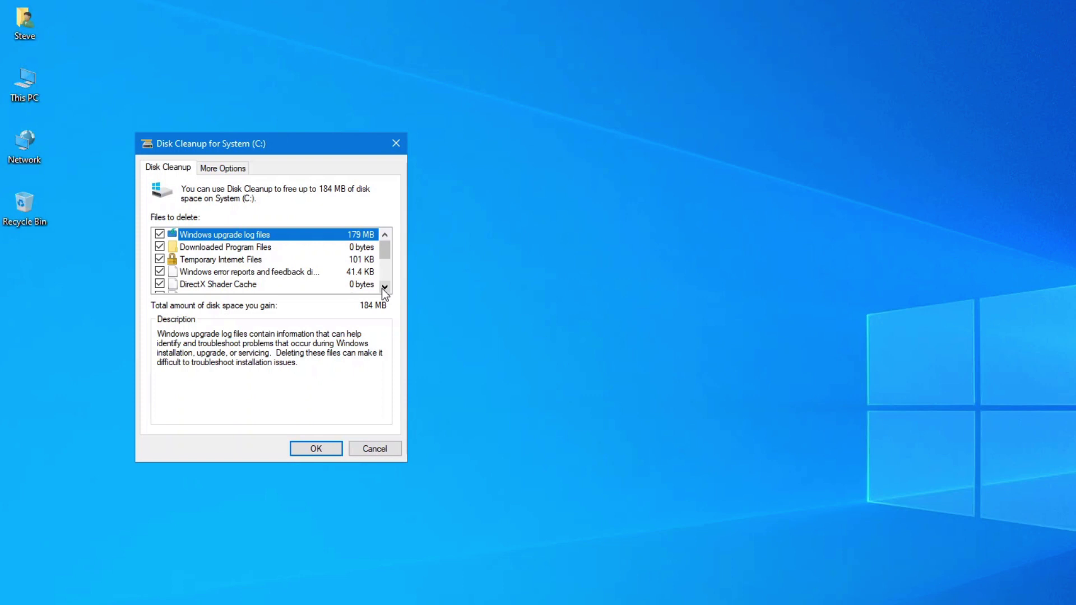
{"action": "left_click", "coordinate": [384, 287]}
{"action": "left_click", "coordinate": [385, 287]}
{"action": "left_click", "coordinate": [385, 287]}
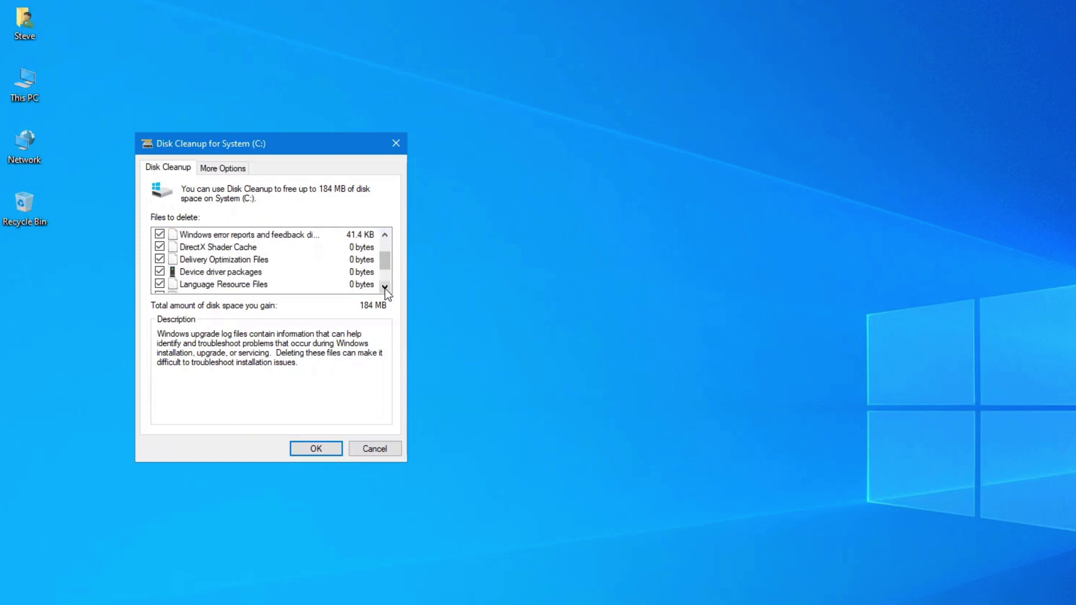
{"action": "left_click", "coordinate": [385, 287]}
{"action": "left_click", "coordinate": [385, 287]}
{"action": "left_click", "coordinate": [385, 286]}
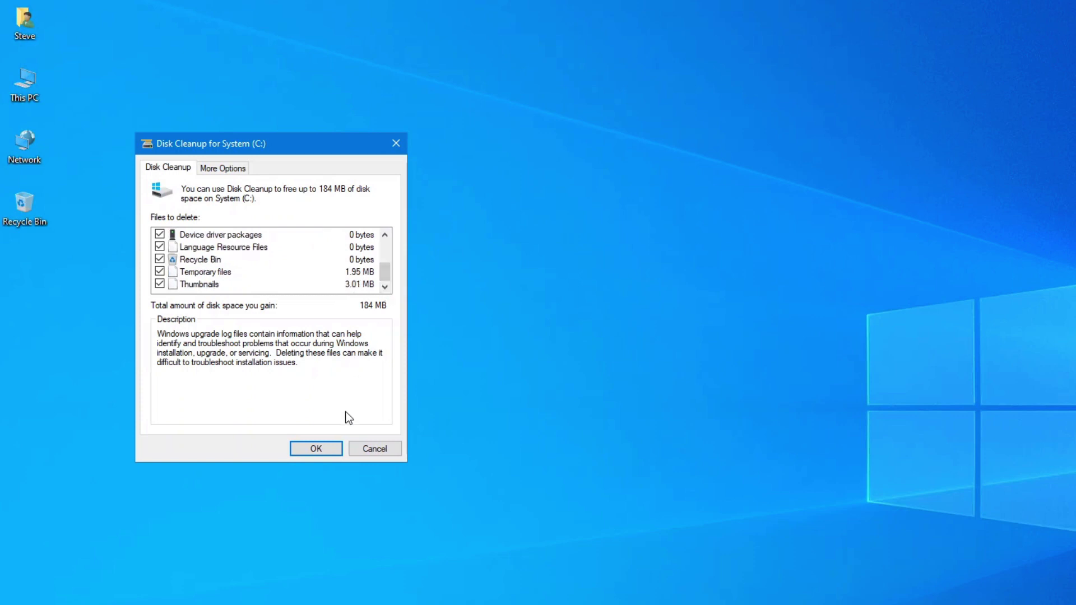
{"action": "left_click_drag", "start_coordinate": [385, 271], "coordinate": [385, 250]}
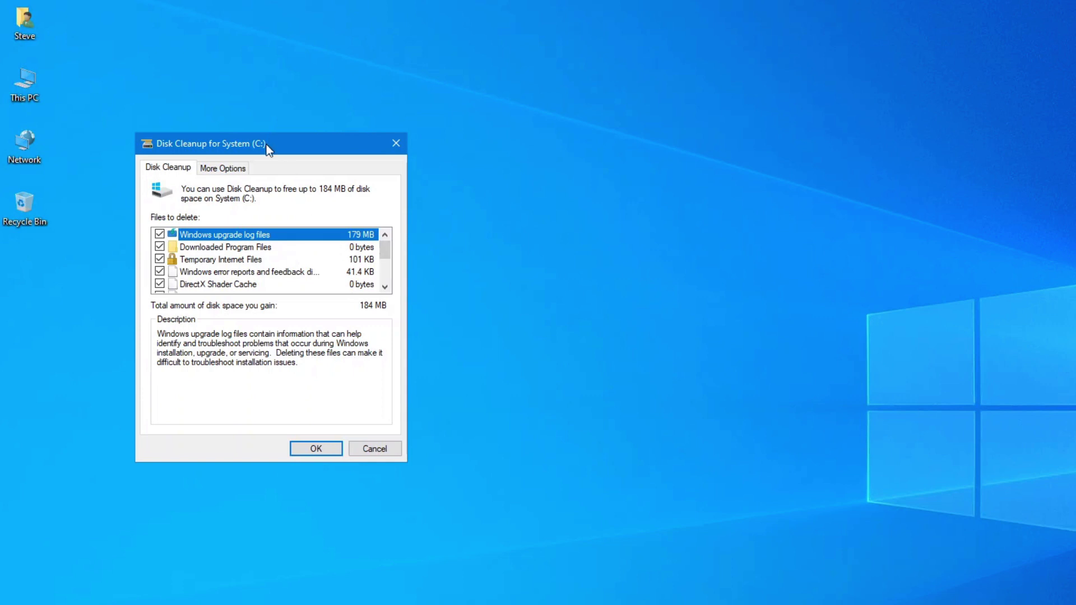
{"action": "left_click", "coordinate": [316, 448]}
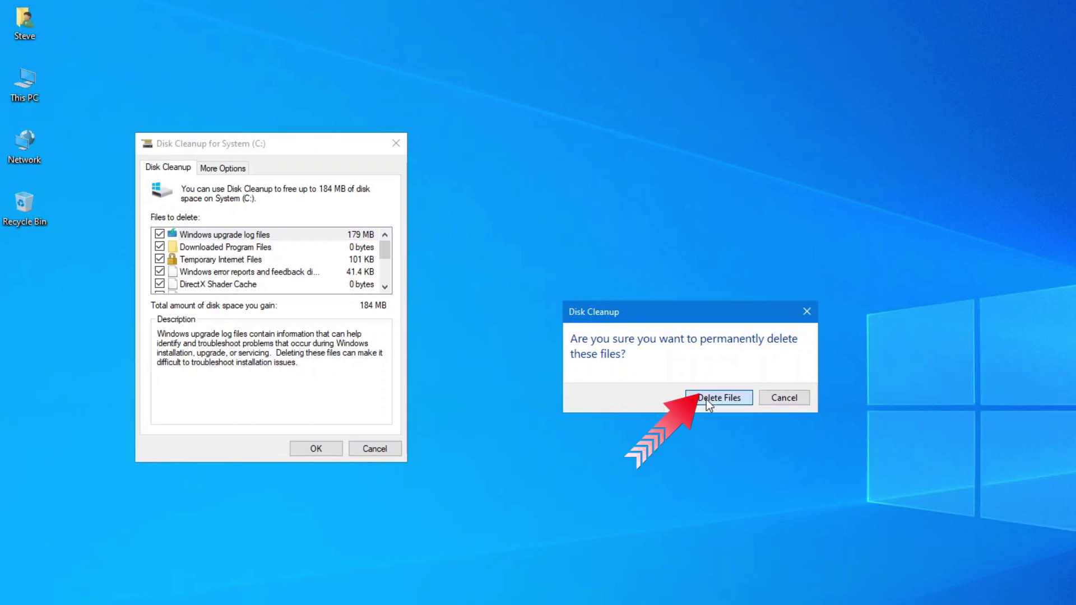
{"action": "left_click", "coordinate": [707, 399]}
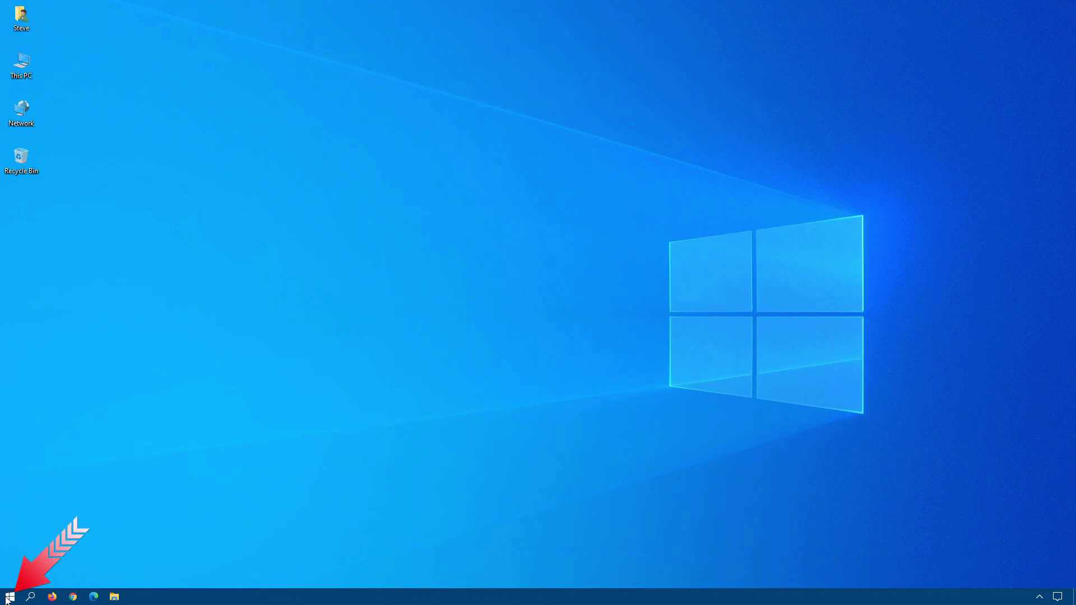
- Search 'storage' and open the Storage settings page showing System (C:) usage
{"action": "left_click", "coordinate": [7, 600]}
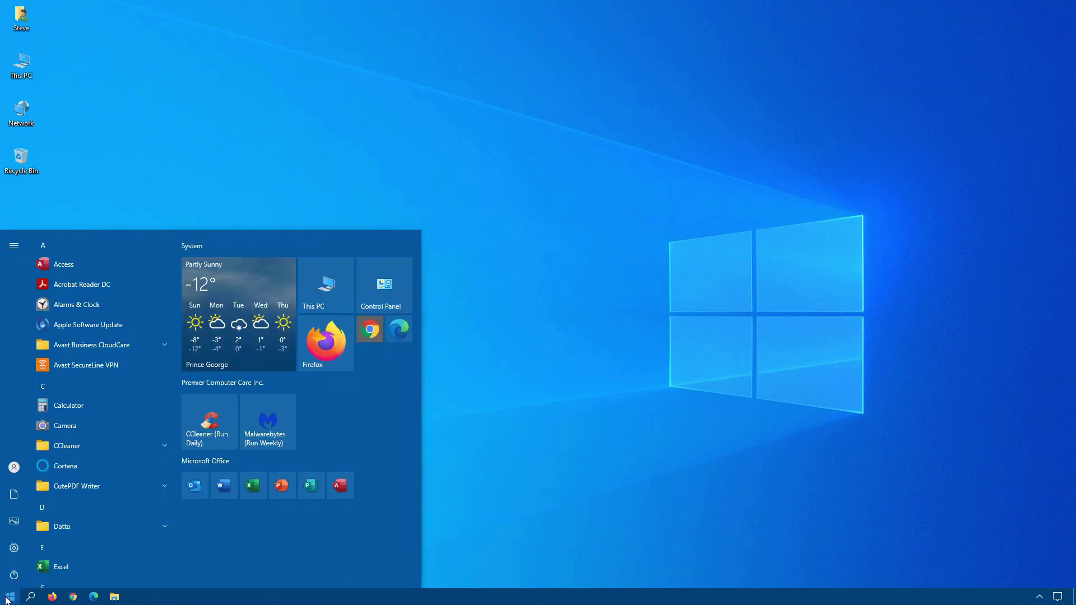
{"action": "type", "text": "storage"}
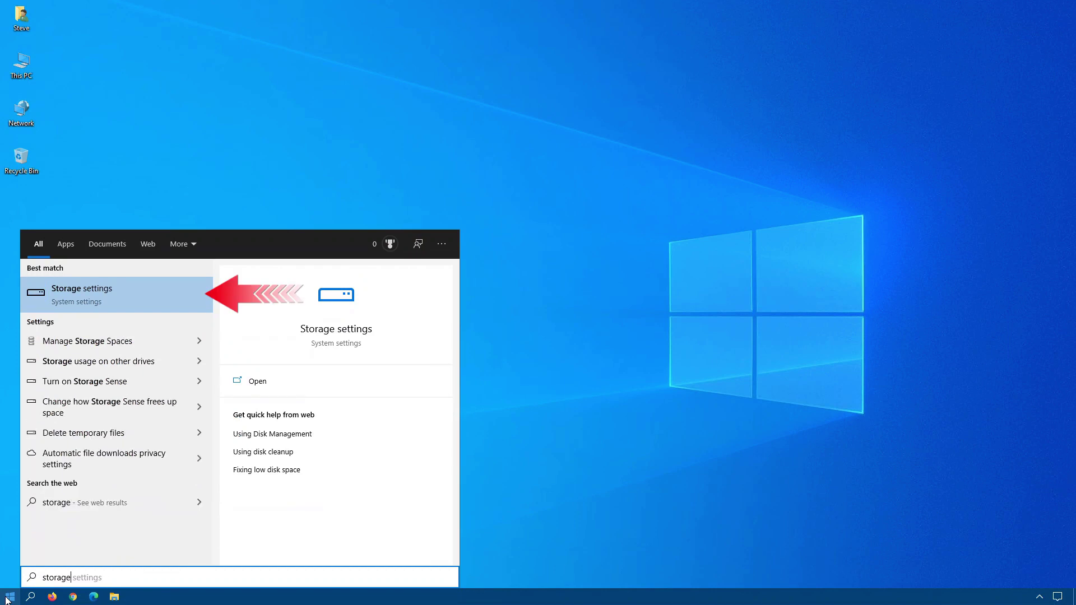
{"action": "left_click", "coordinate": [109, 291]}
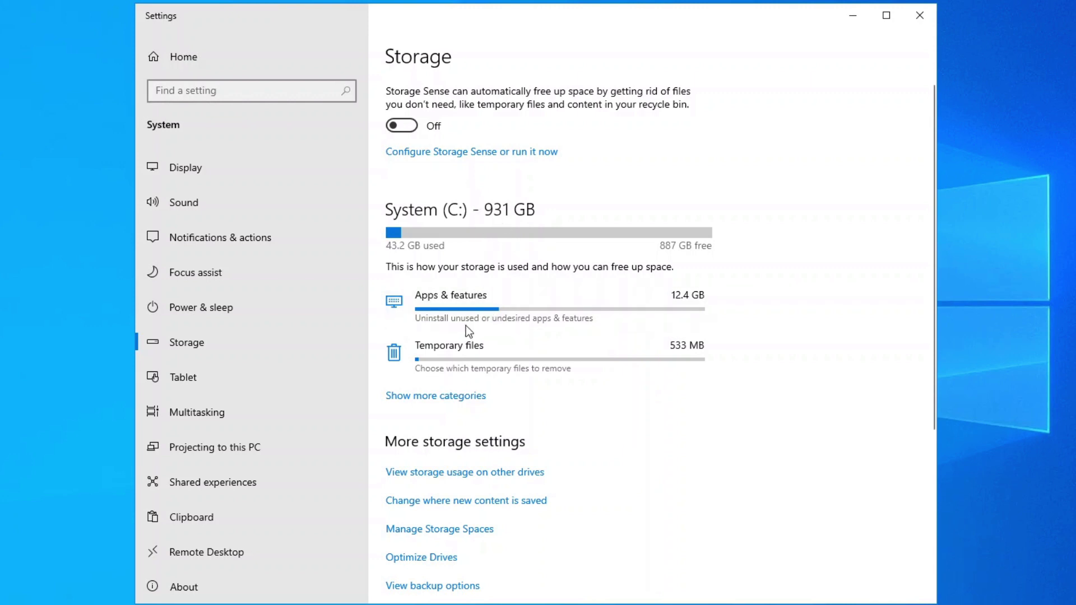
{"action": "left_click", "coordinate": [459, 395]}
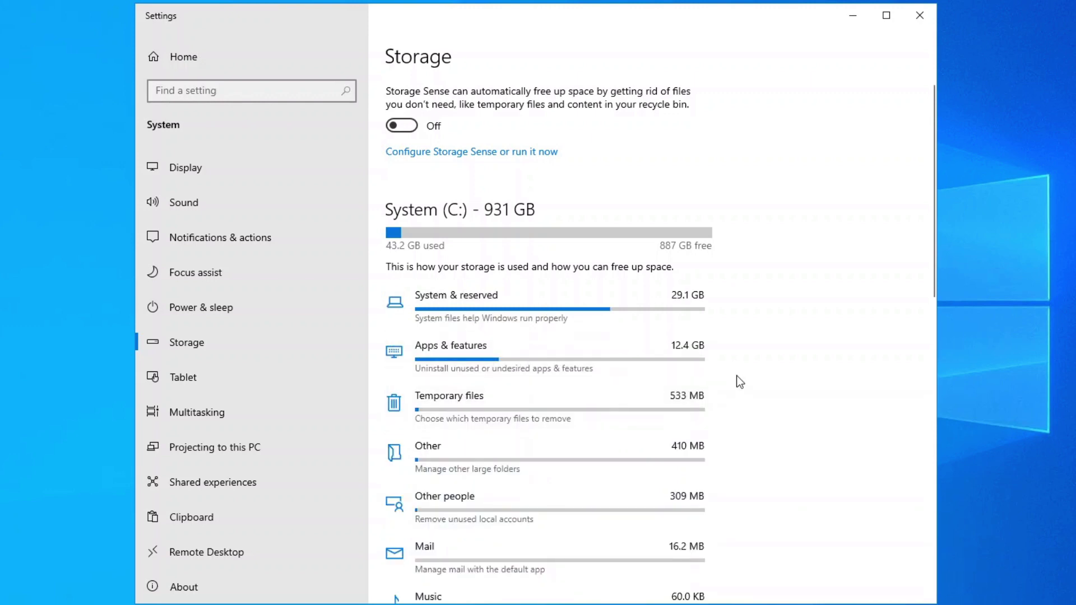
{"action": "scroll", "coordinate": [736, 375], "scroll_direction": "down", "scroll_amount": 2}
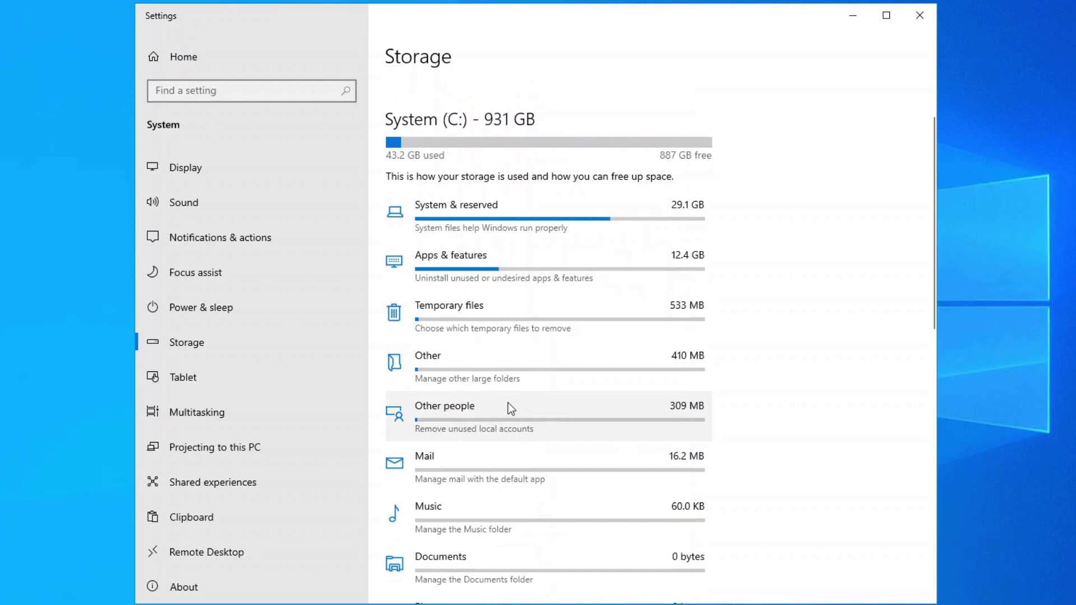
{"action": "scroll", "coordinate": [507, 402], "scroll_direction": "down", "scroll_amount": 3}
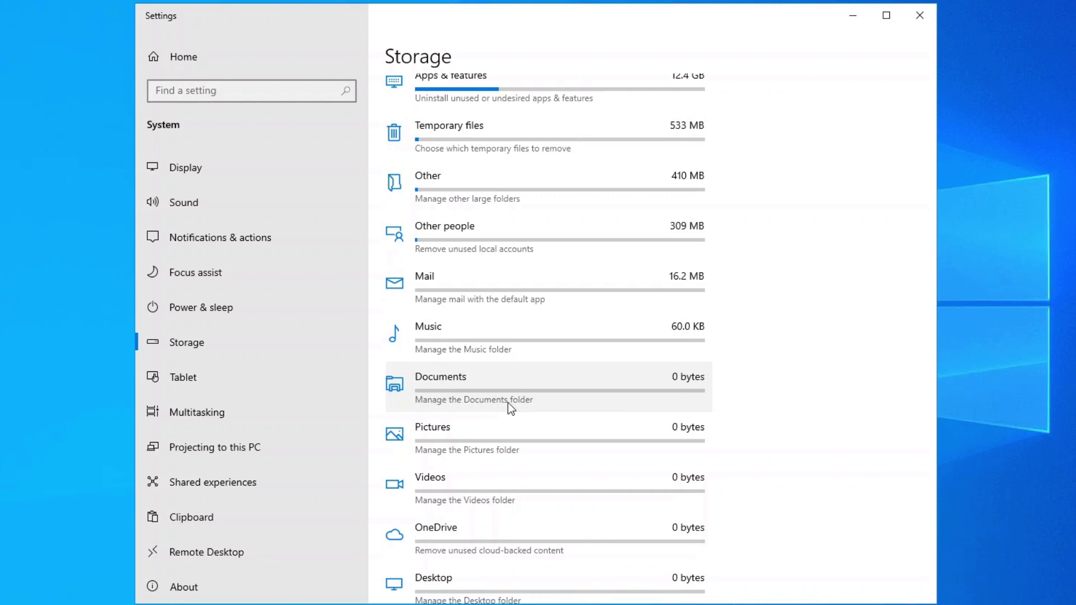
{"action": "scroll", "coordinate": [508, 403], "scroll_direction": "up", "scroll_amount": 5}
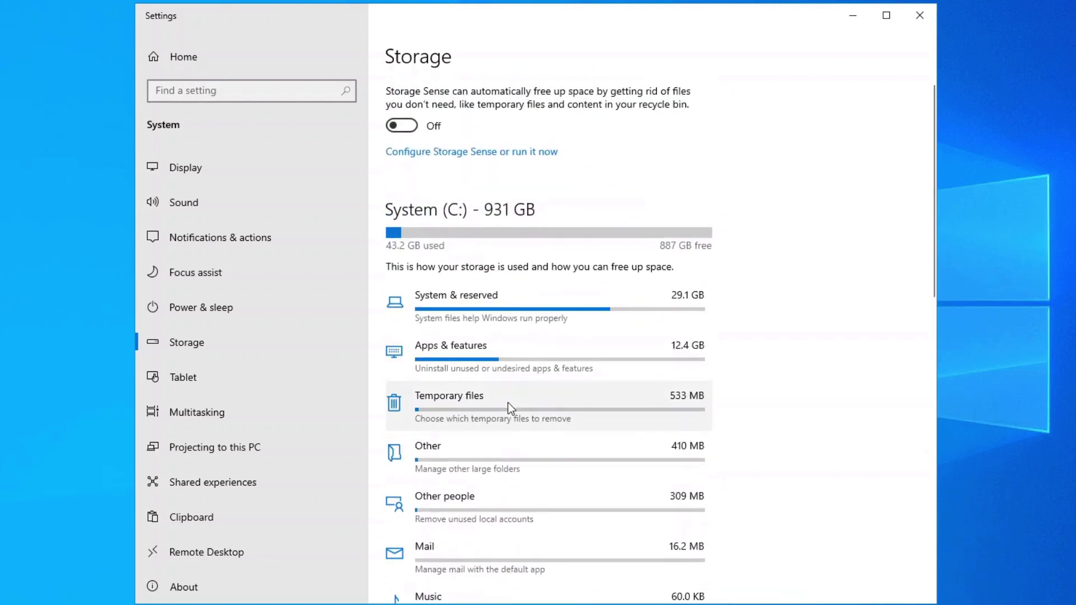
{"action": "left_click", "coordinate": [483, 389]}
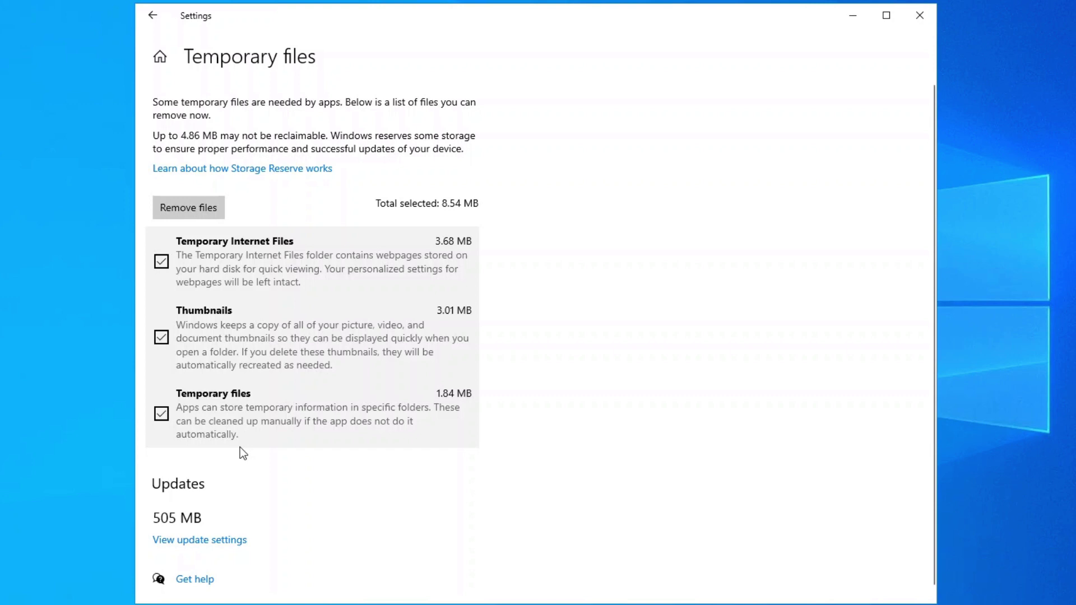
{"action": "left_click", "coordinate": [151, 13]}
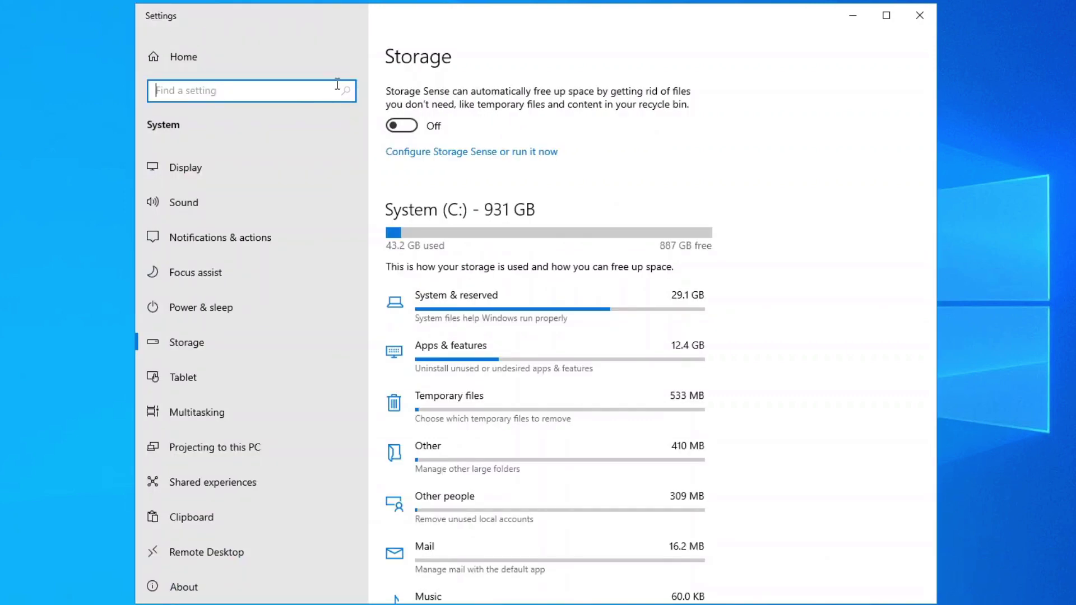
- Switch Storage Sense on and schedule it to run every week
{"action": "left_click", "coordinate": [410, 130]}
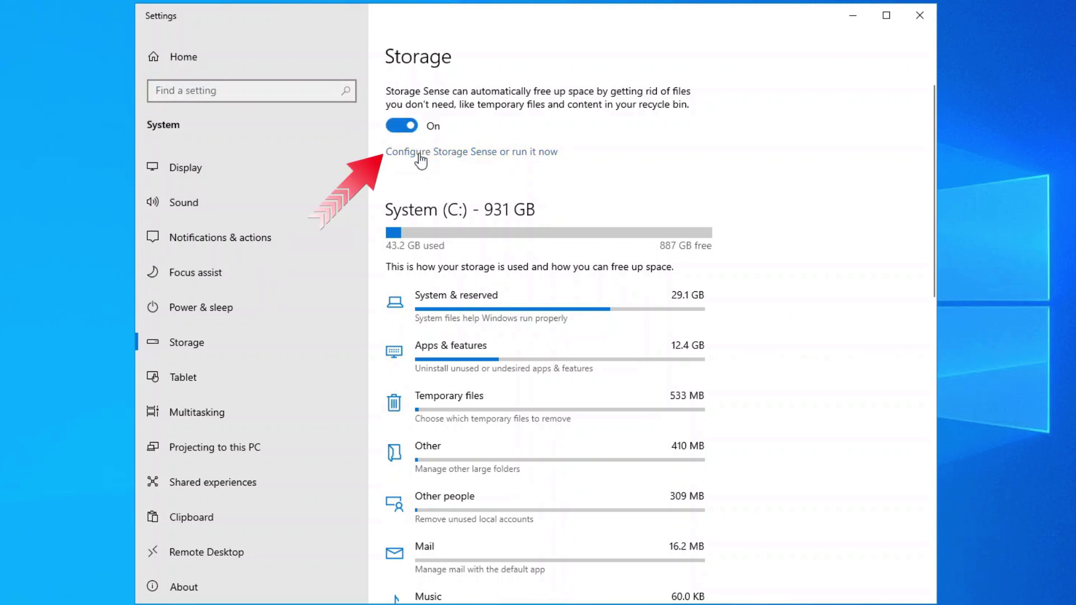
{"action": "left_click", "coordinate": [419, 152]}
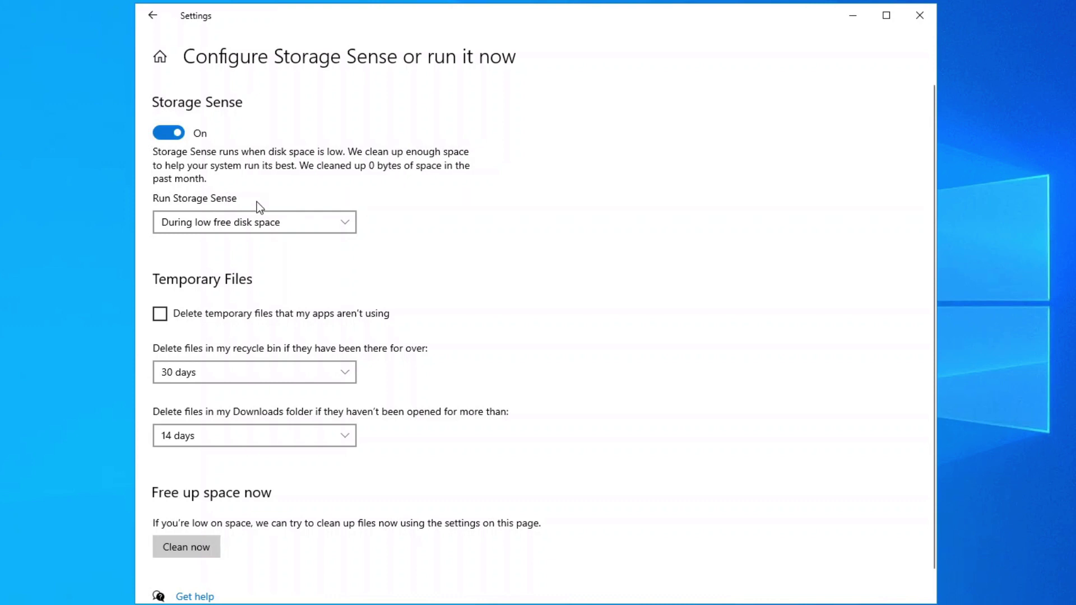
{"action": "left_click", "coordinate": [216, 227]}
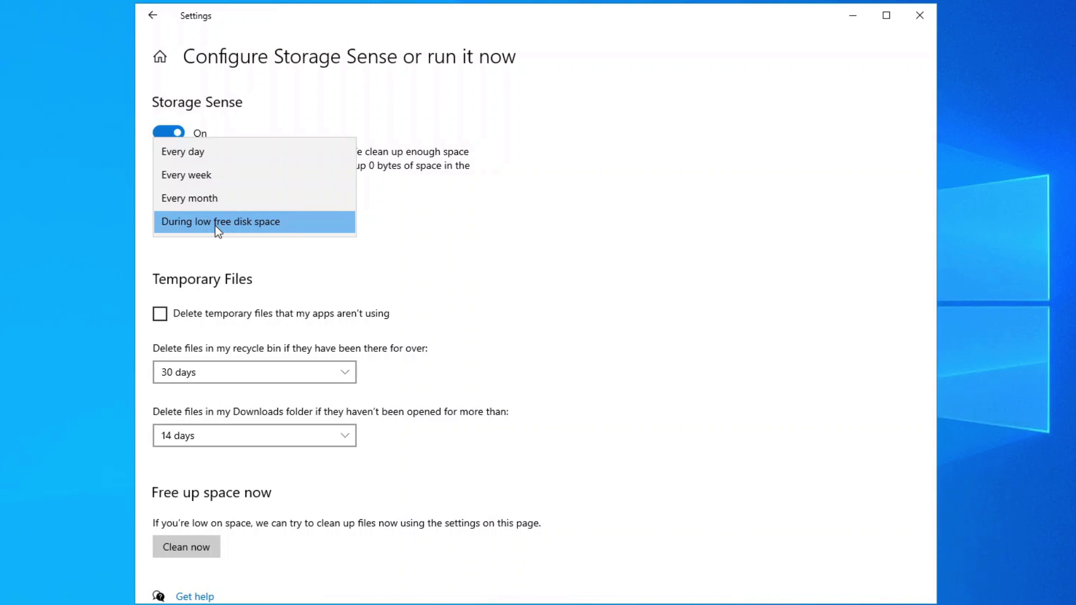
{"action": "left_click", "coordinate": [216, 177]}
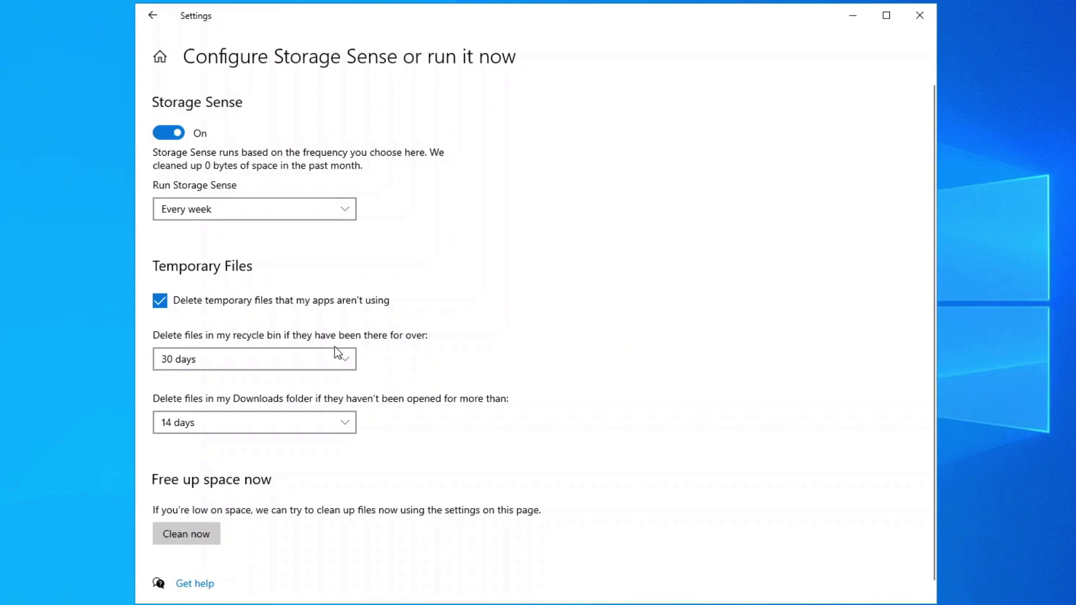
- Set recycle-bin and Downloads cleanup to 30 days, then run Storage Sense now, freeing 5.72 MB
{"action": "left_click", "coordinate": [333, 362]}
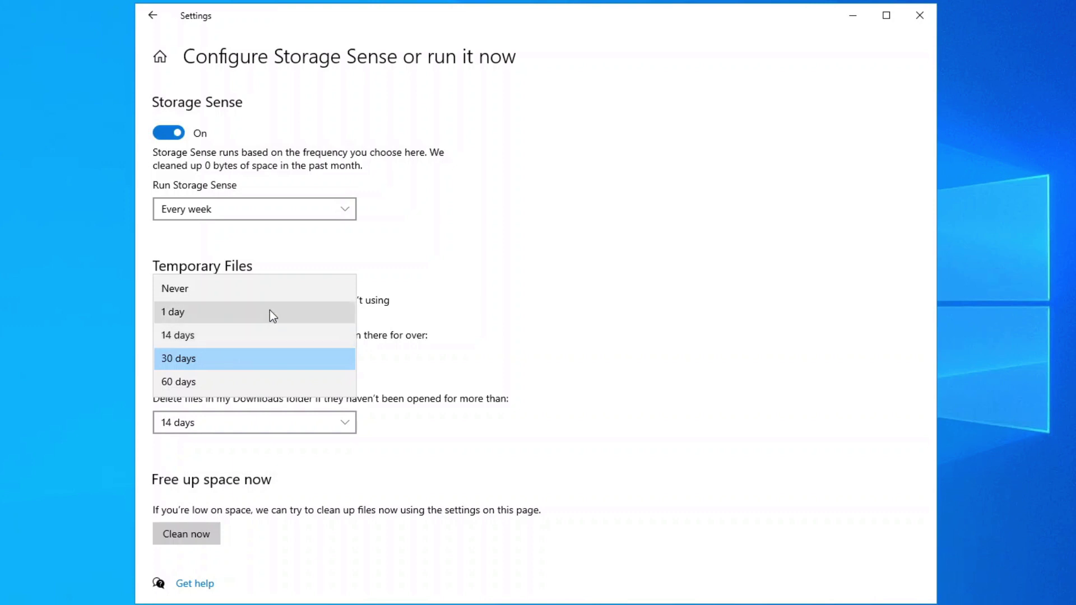
{"action": "left_click", "coordinate": [267, 356]}
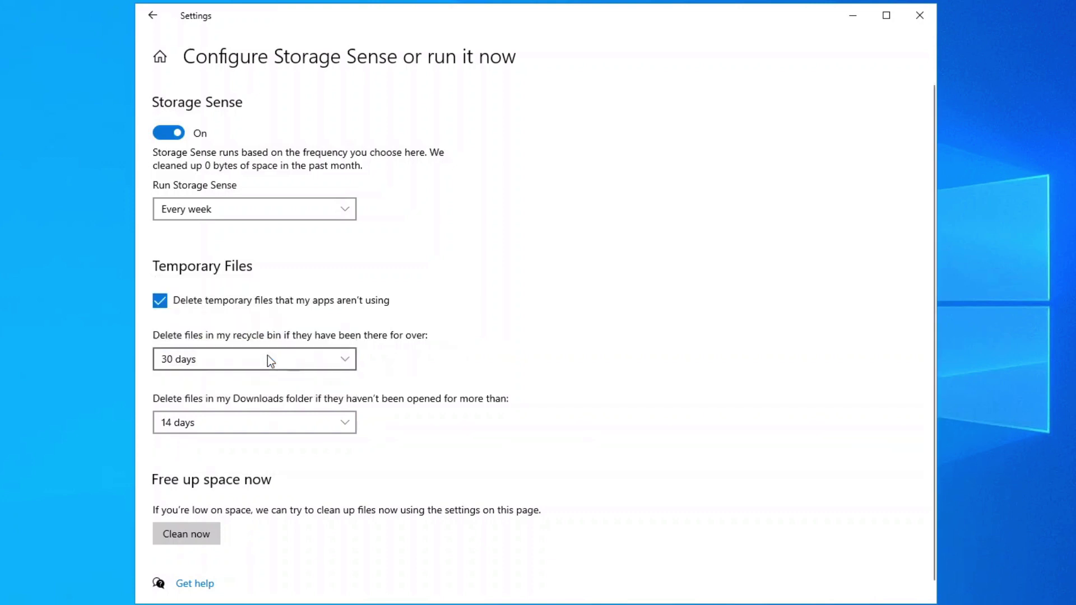
{"action": "left_click", "coordinate": [330, 426]}
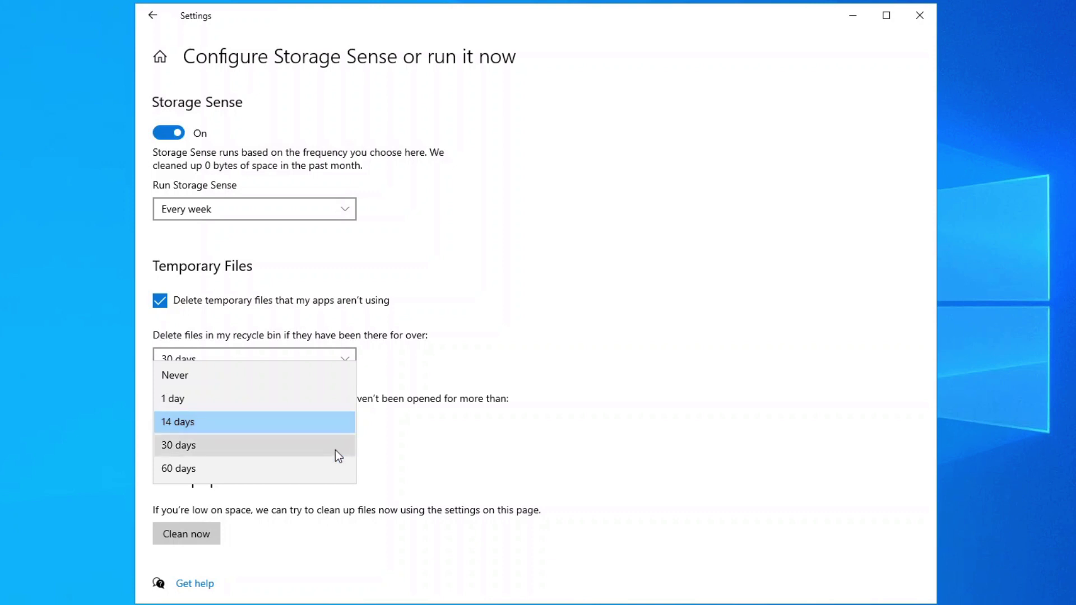
{"action": "left_click", "coordinate": [336, 448]}
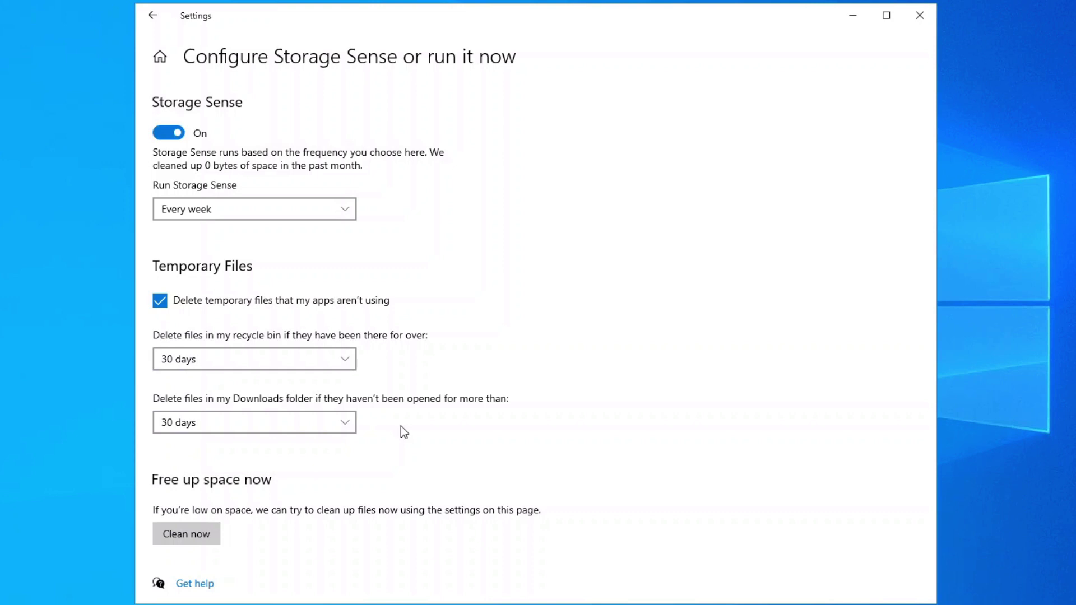
{"action": "scroll", "coordinate": [386, 413], "scroll_direction": "down", "scroll_amount": 1}
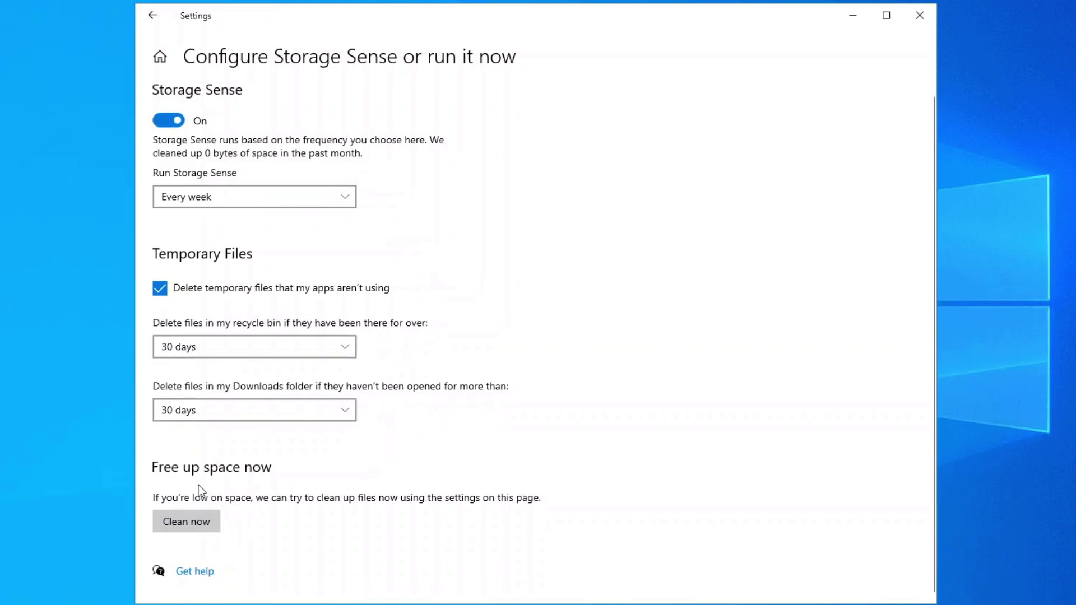
{"action": "left_click", "coordinate": [213, 521]}
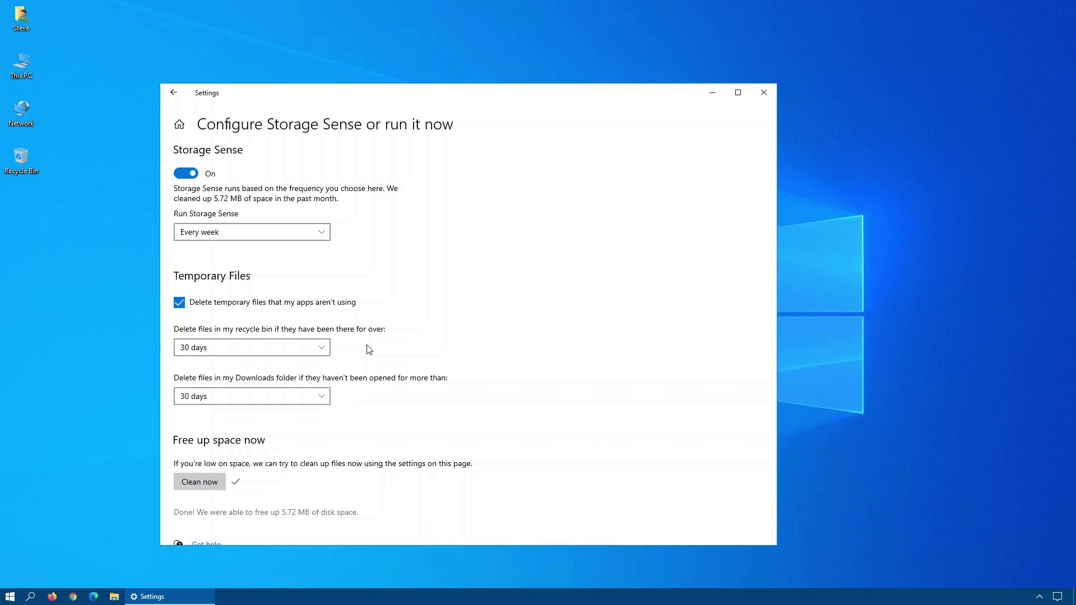
- Close Settings and launch CCleaner from the Start menu
{"action": "key", "text": "alt+F4"}
{"action": "left_click", "coordinate": [11, 597]}
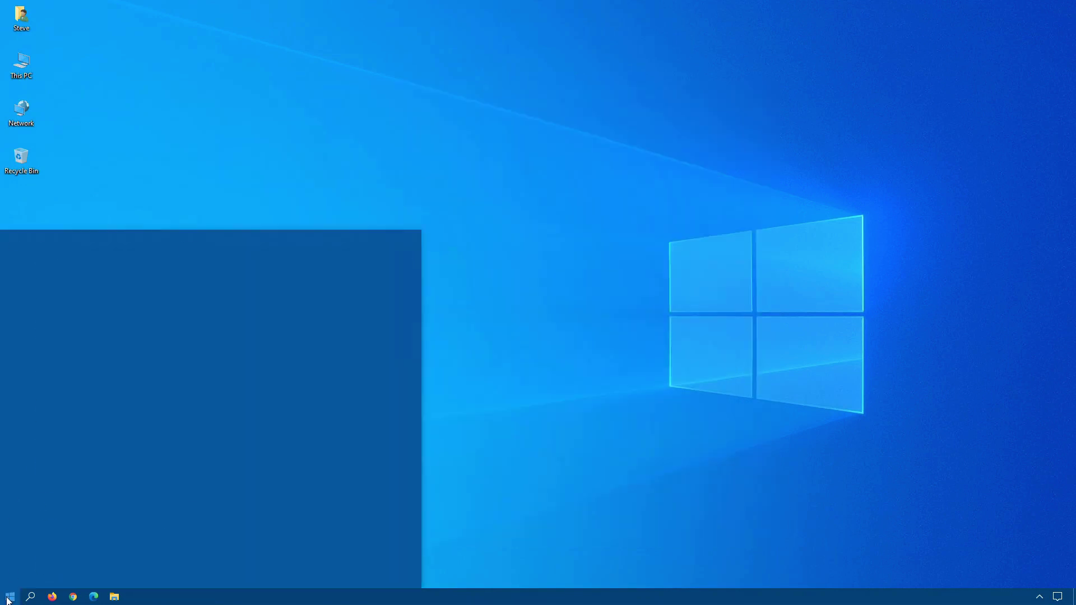
{"action": "left_click", "coordinate": [210, 424]}
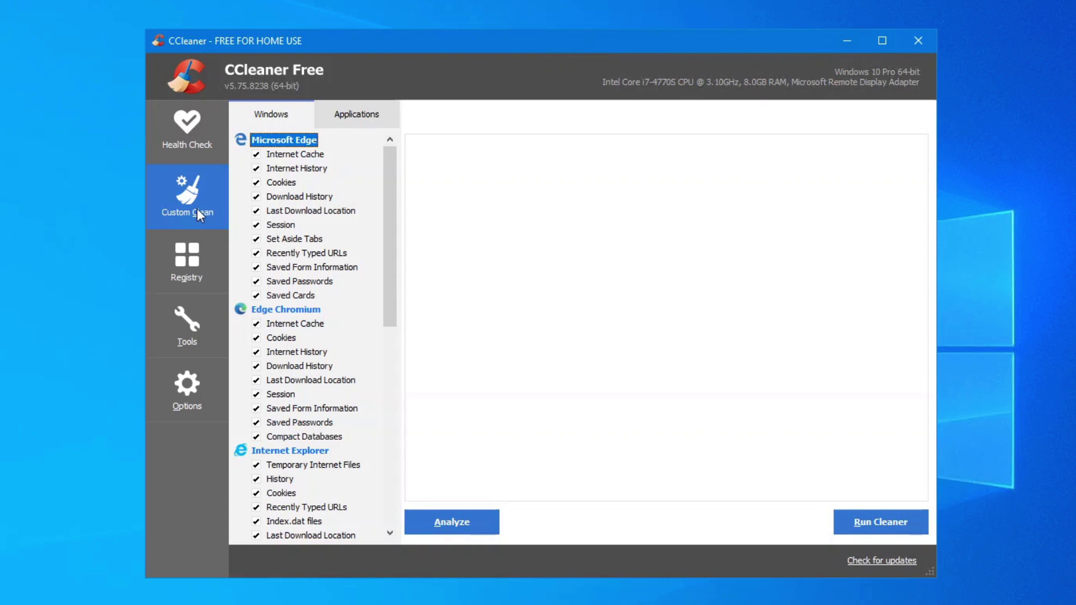
- Review the Windows and Applications lists in Custom Clean and run the cleaner on 343 MB
{"action": "left_click_drag", "start_coordinate": [391, 224], "coordinate": [350, 105]}
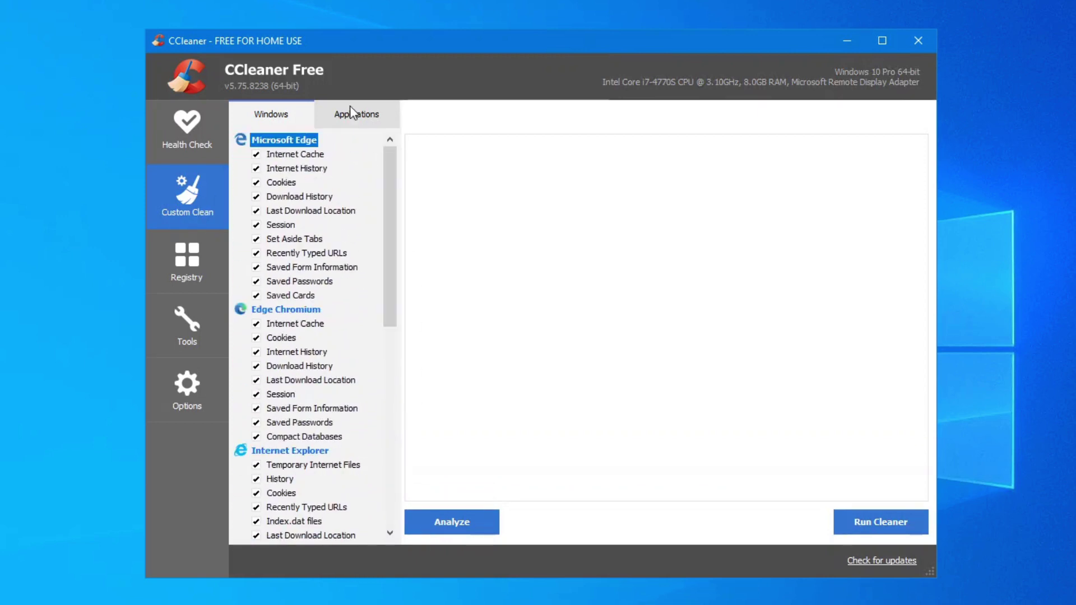
{"action": "left_click", "coordinate": [351, 113]}
{"action": "left_click_drag", "start_coordinate": [386, 187], "coordinate": [396, 344]}
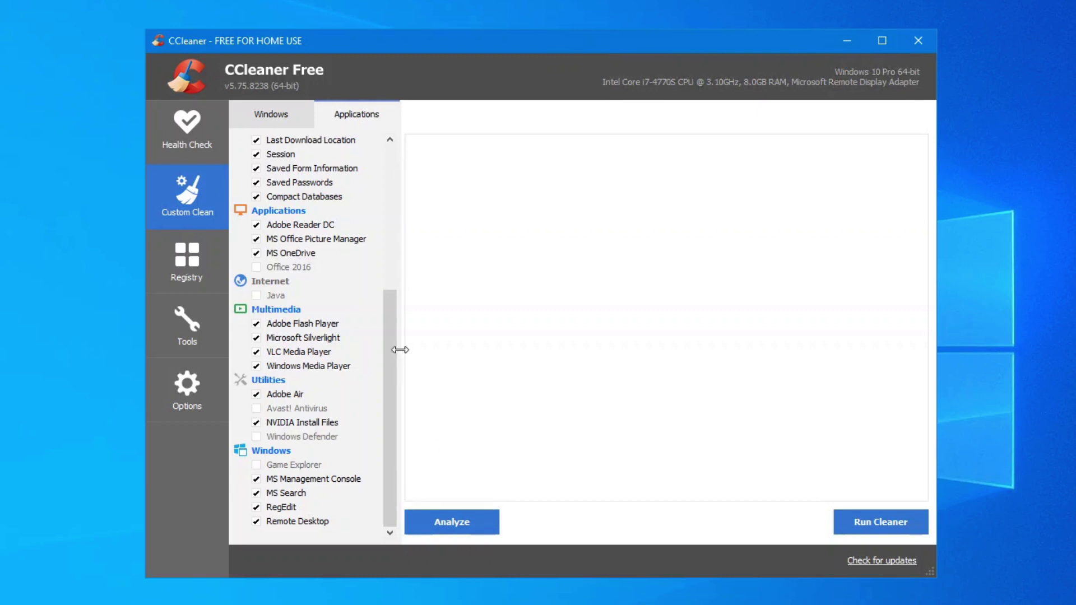
{"action": "left_click_drag", "start_coordinate": [388, 333], "coordinate": [392, 167]}
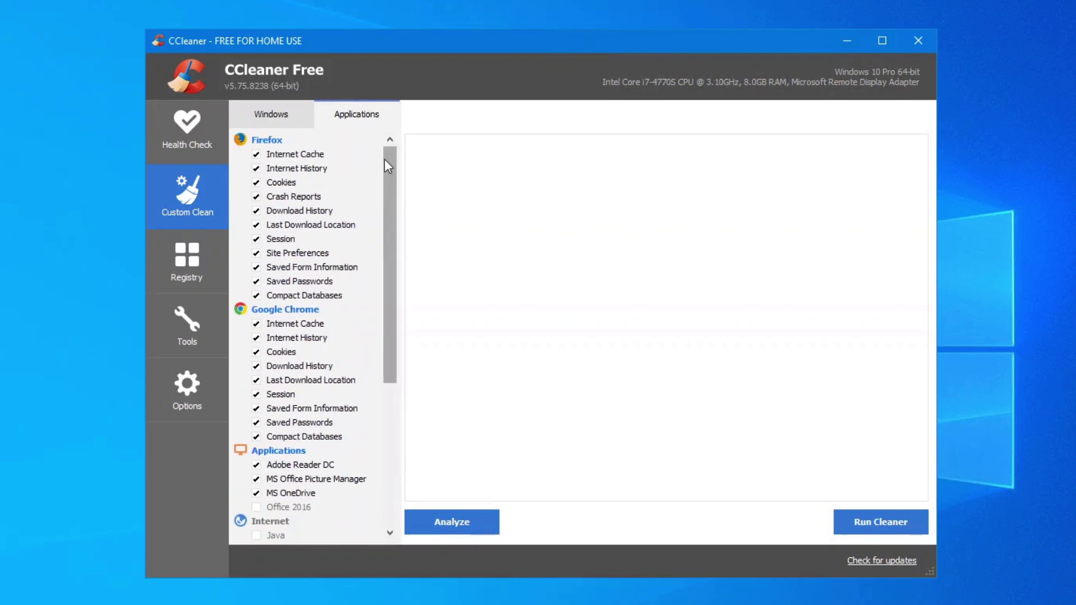
{"action": "left_click", "coordinate": [913, 525]}
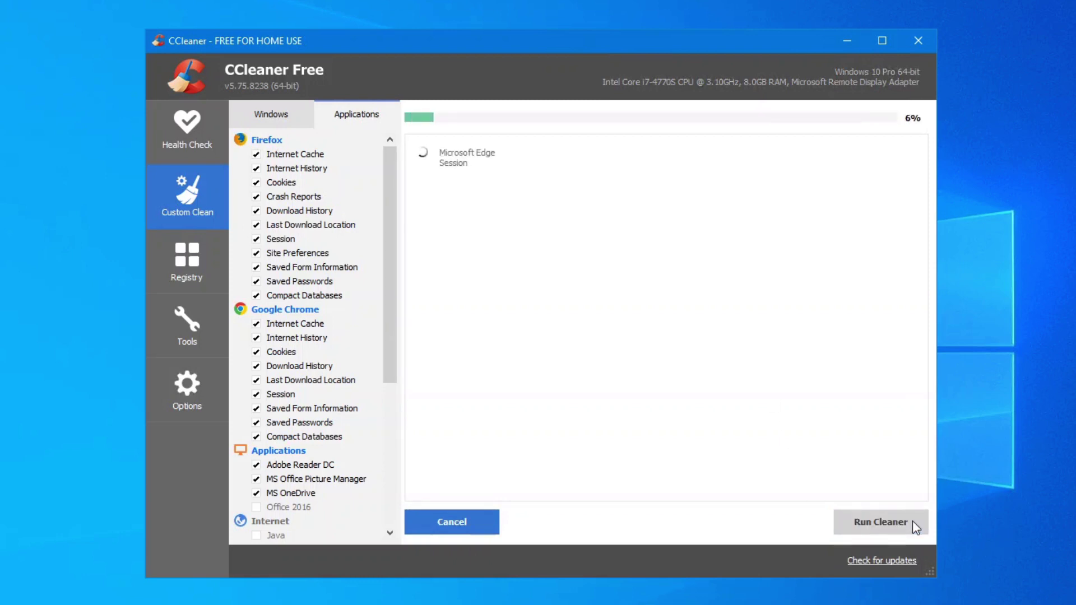